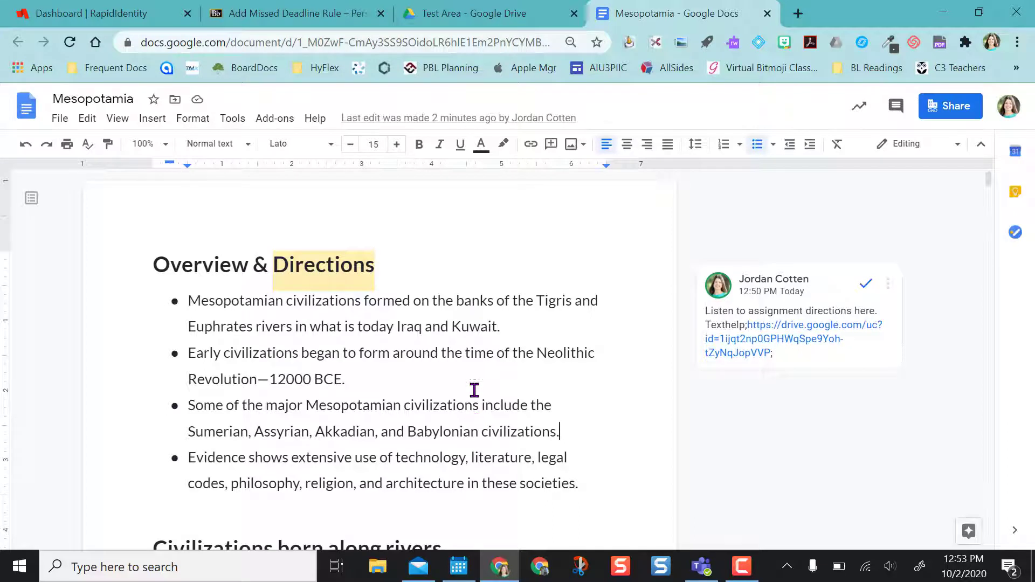
# Select the teacher's comment beside the Directions heading to reveal its reply box.
pyautogui.click(775, 340)
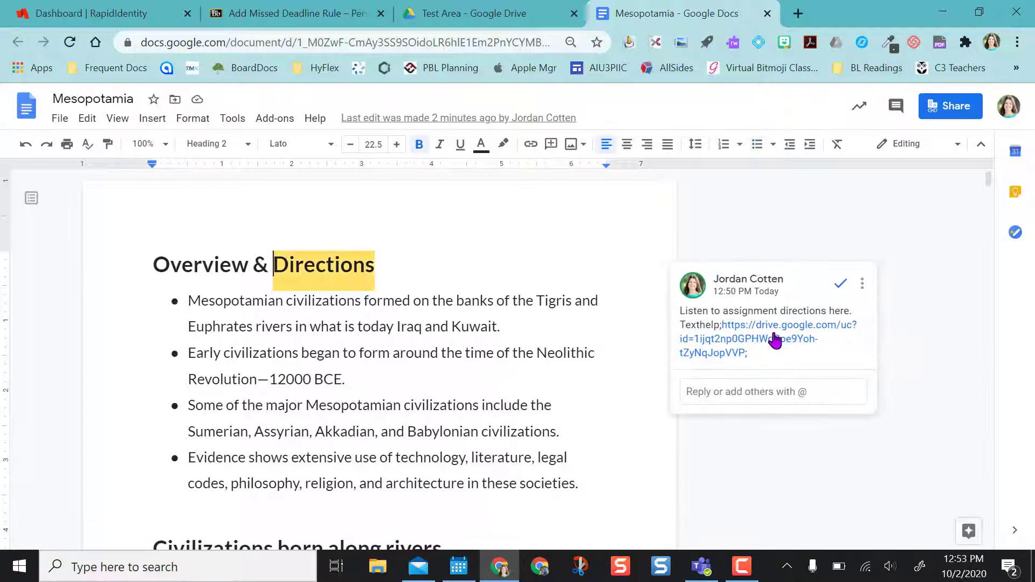
pyautogui.click(768, 345)
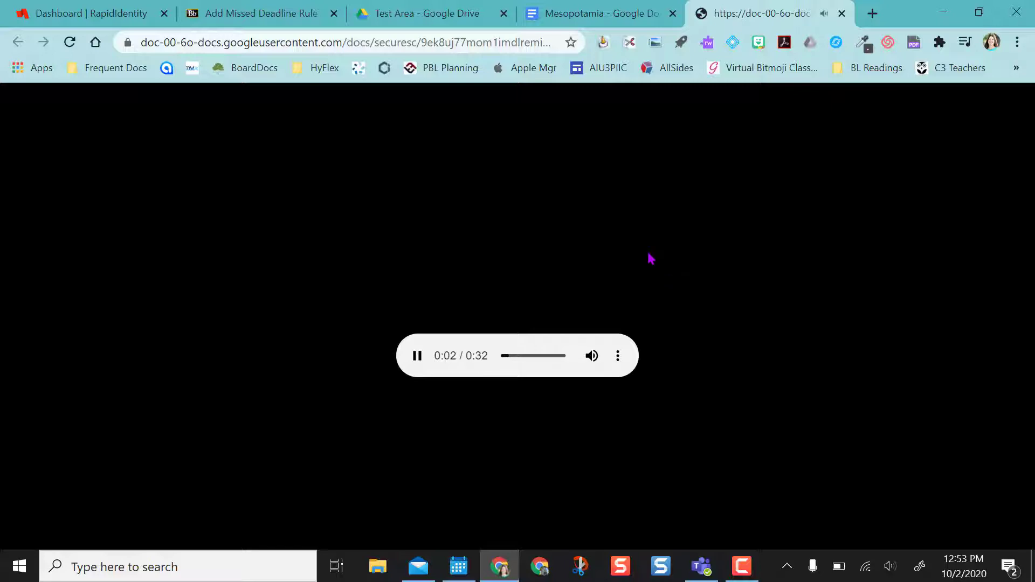
pyautogui.click(842, 13)
pyautogui.scroll(-10, 547, 384)
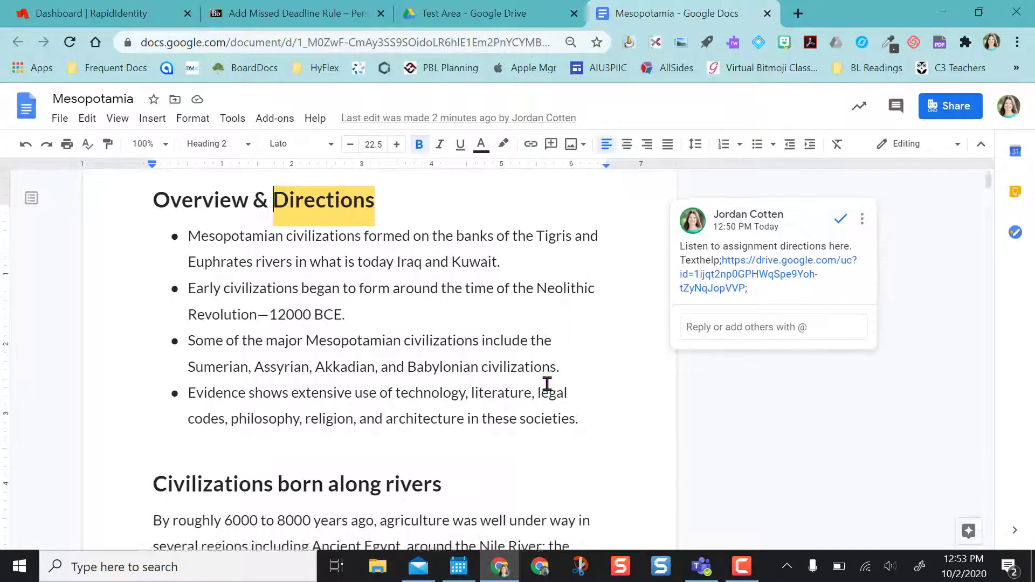
pyautogui.scroll(-10, 547, 384)
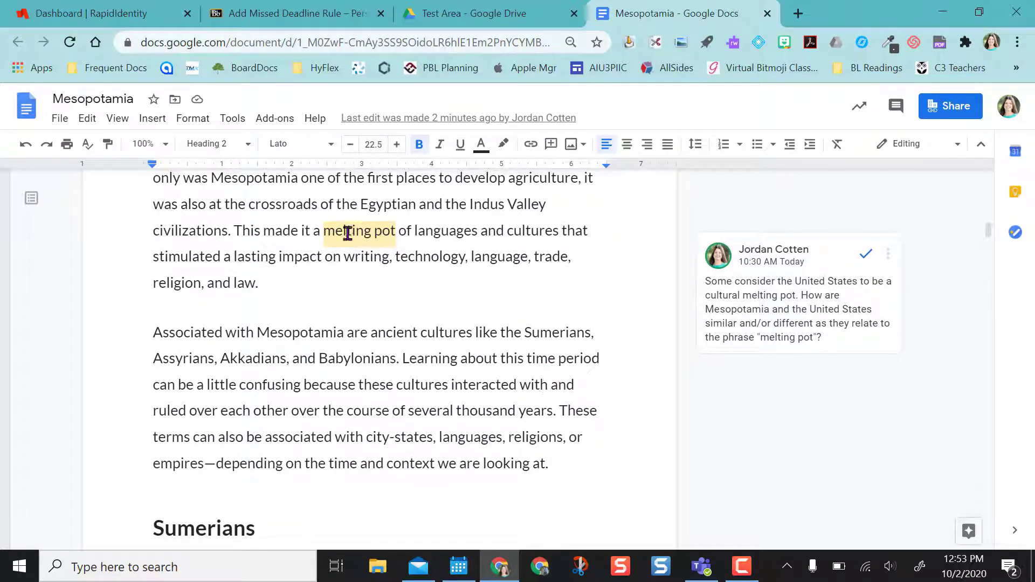
pyautogui.click(345, 236)
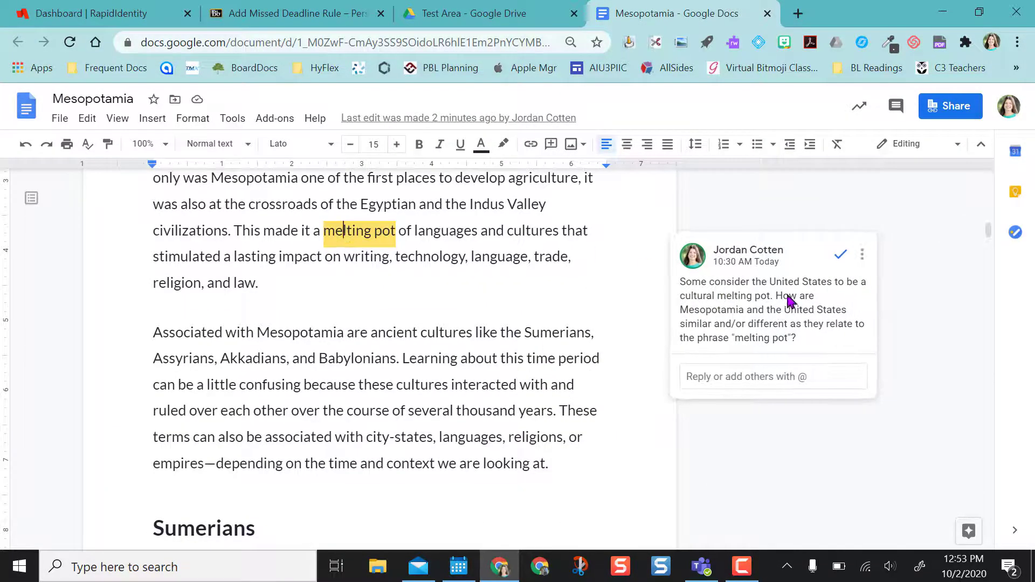
pyautogui.click(756, 376)
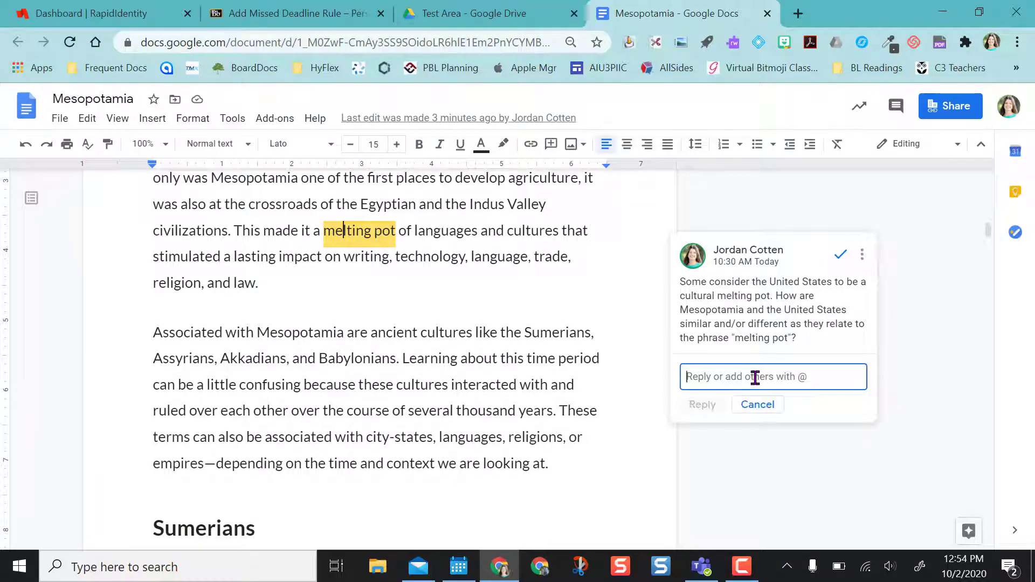
pyautogui.write('Type their ans')
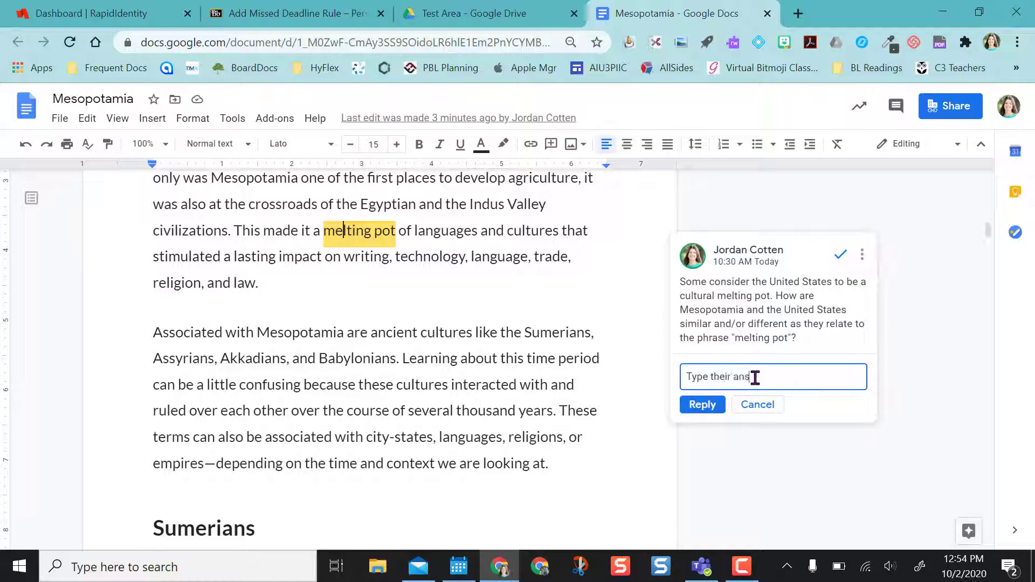
pyautogui.click(695, 410)
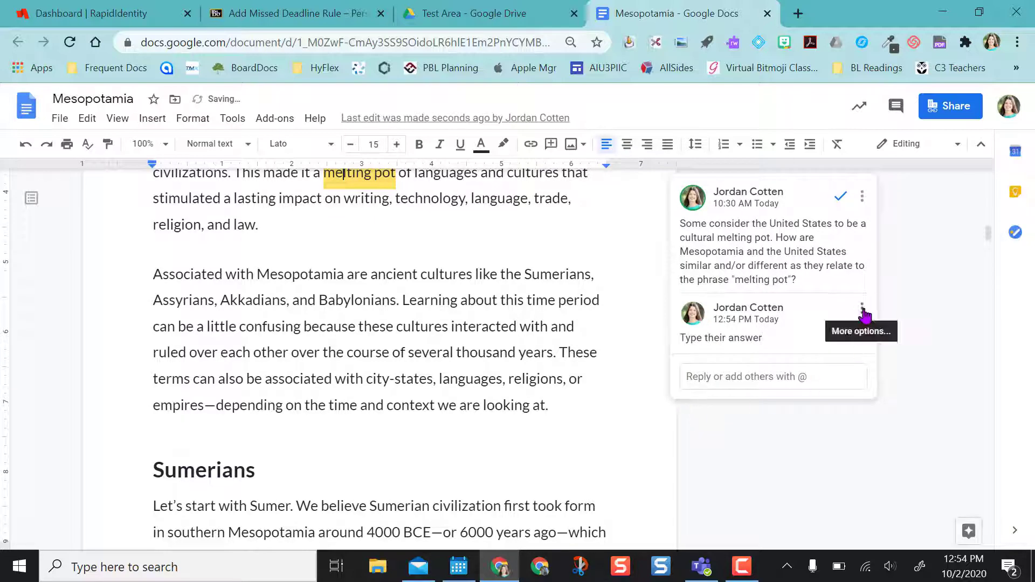
pyautogui.click(859, 310)
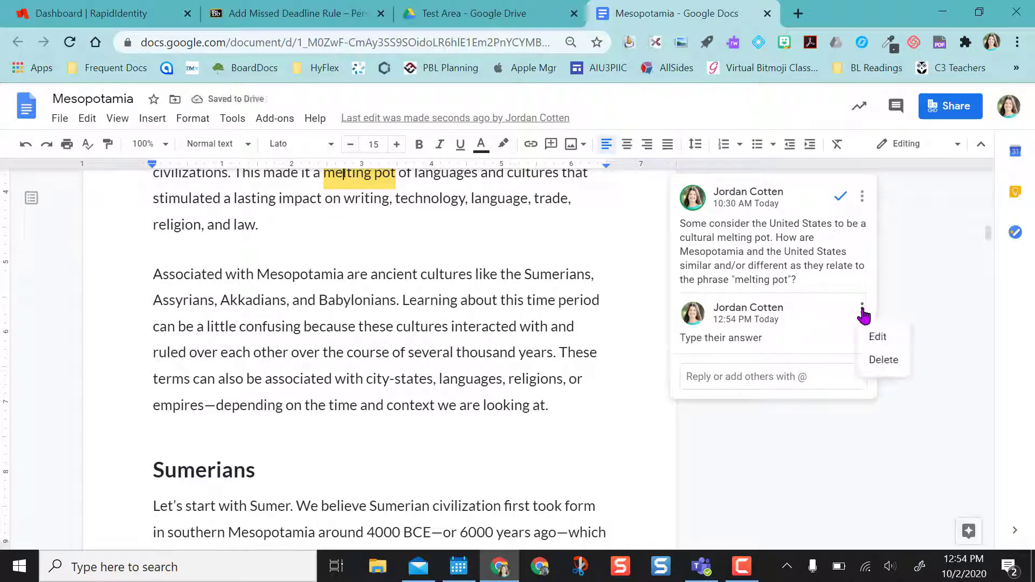
pyautogui.click(879, 361)
pyautogui.click(744, 321)
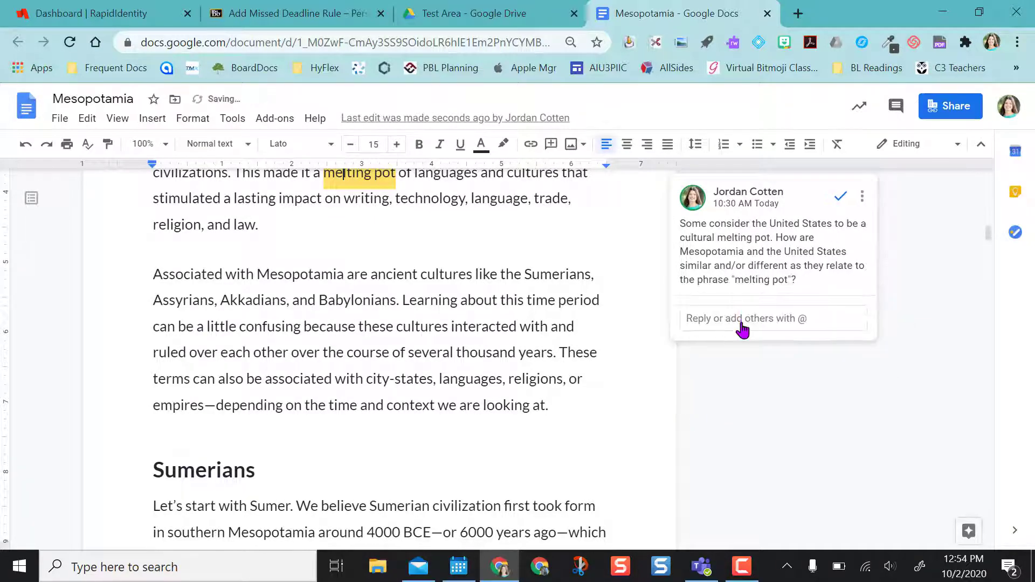
pyautogui.scroll(-4, 545, 367)
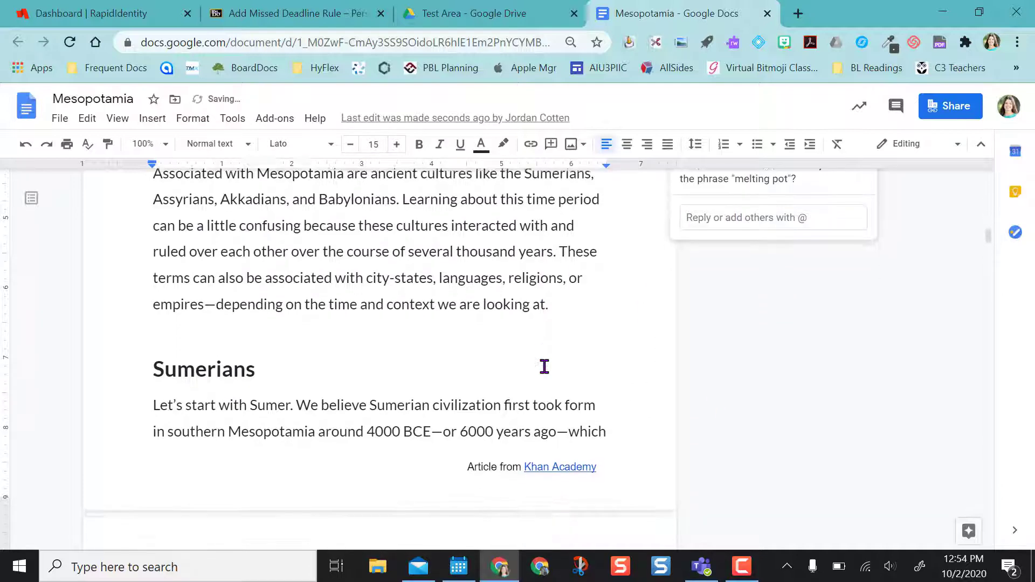
pyautogui.scroll(-6, 545, 366)
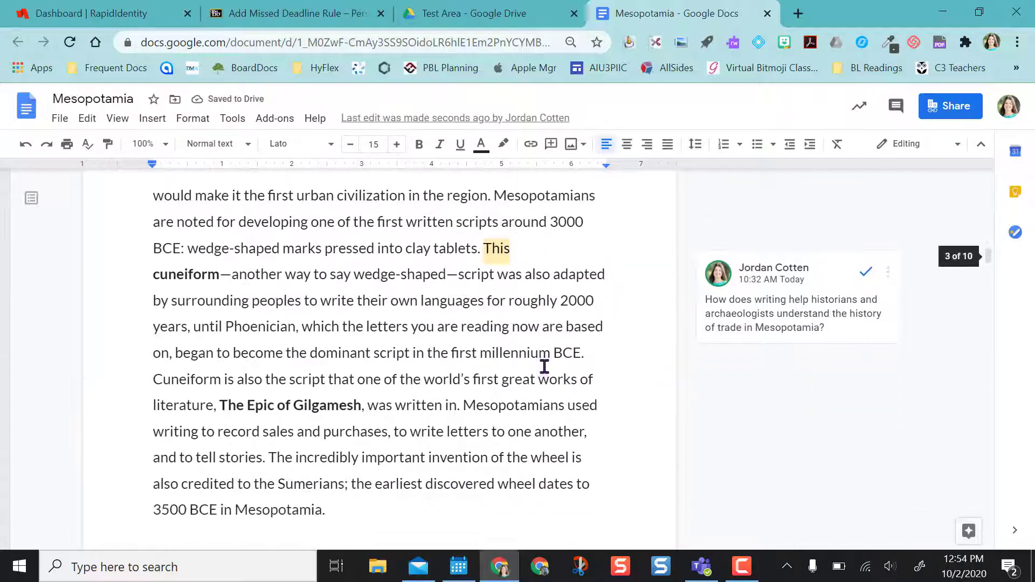
pyautogui.scroll(-12, 545, 367)
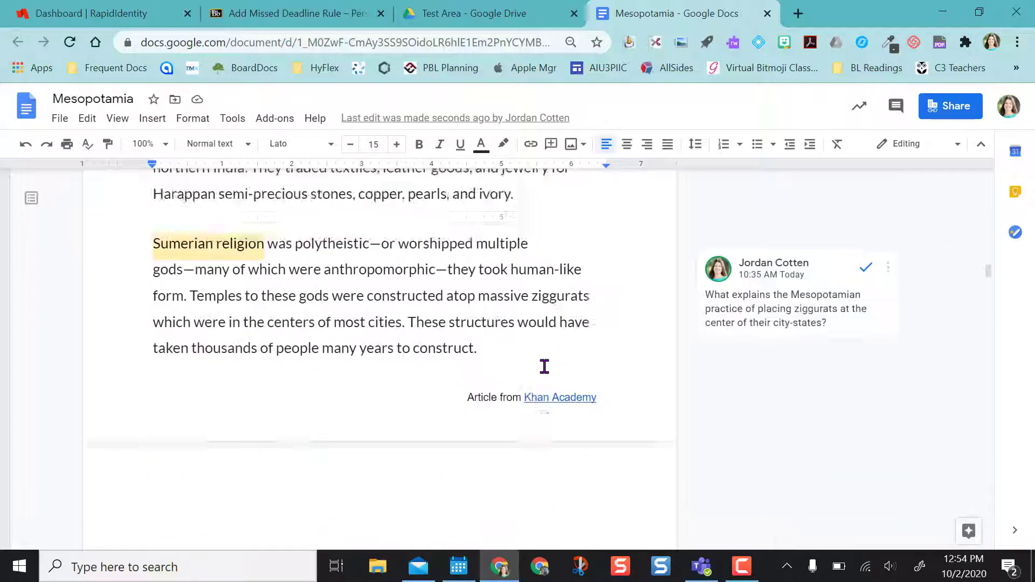
pyautogui.scroll(-20, 545, 367)
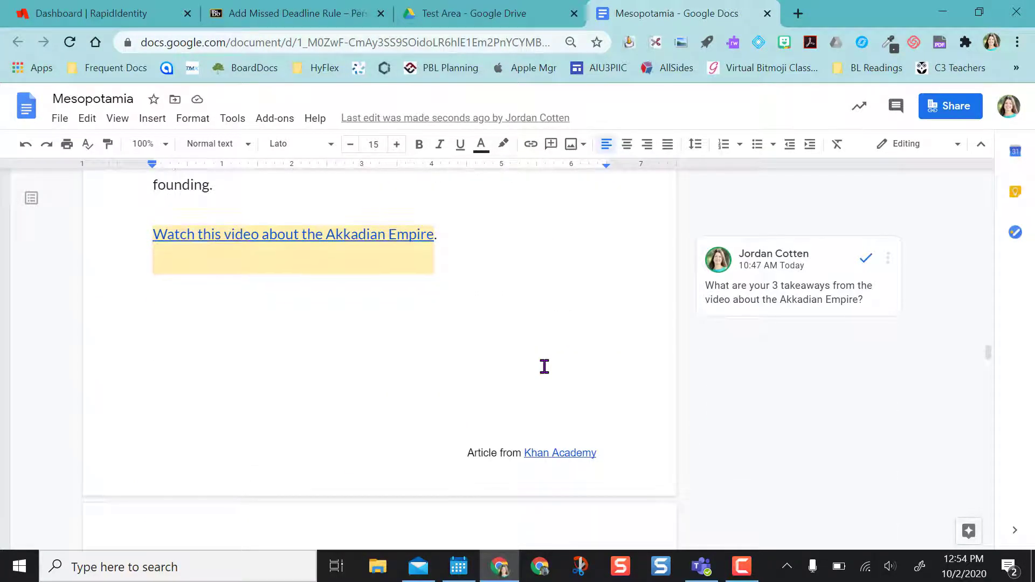
pyautogui.scroll(-10, 545, 366)
pyautogui.scroll(10, 544, 367)
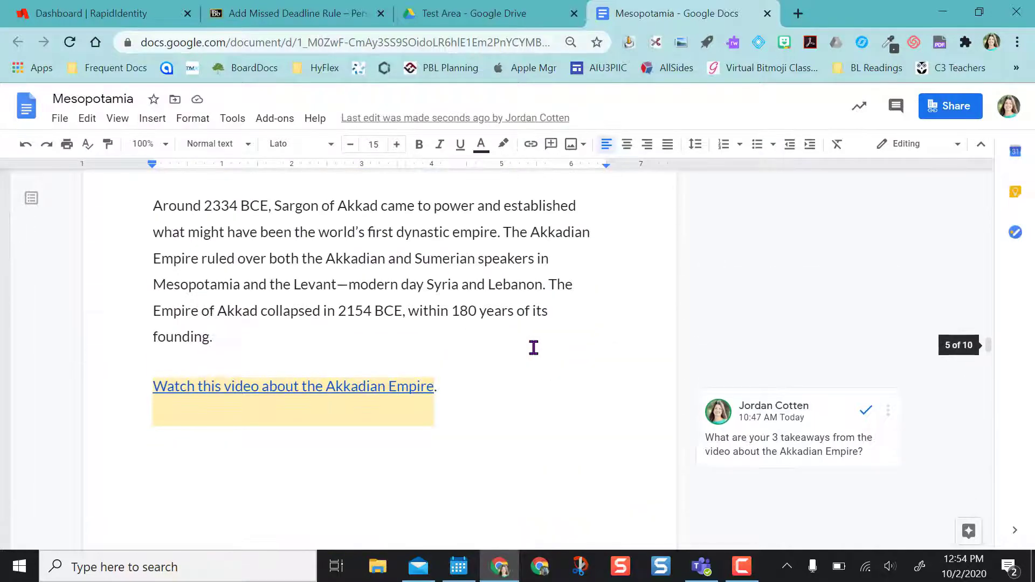
pyautogui.scroll(-20, 619, 519)
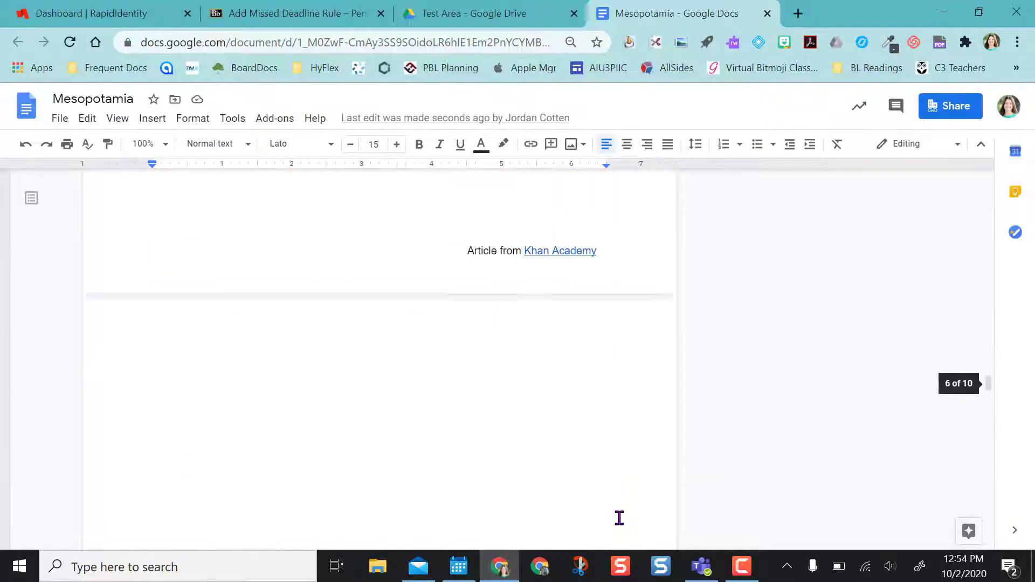
pyautogui.scroll(-15, 619, 518)
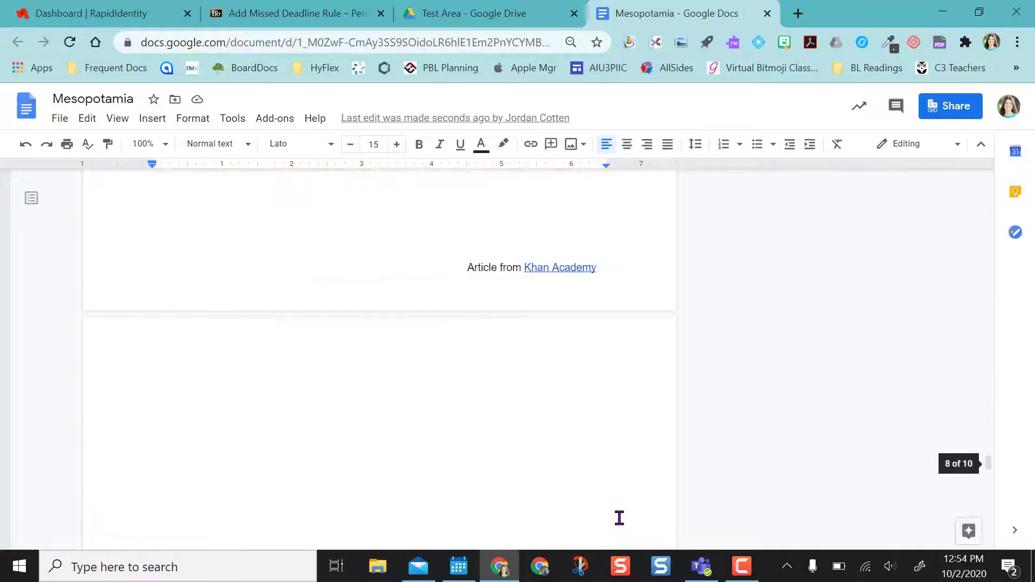
pyautogui.scroll(-15, 619, 518)
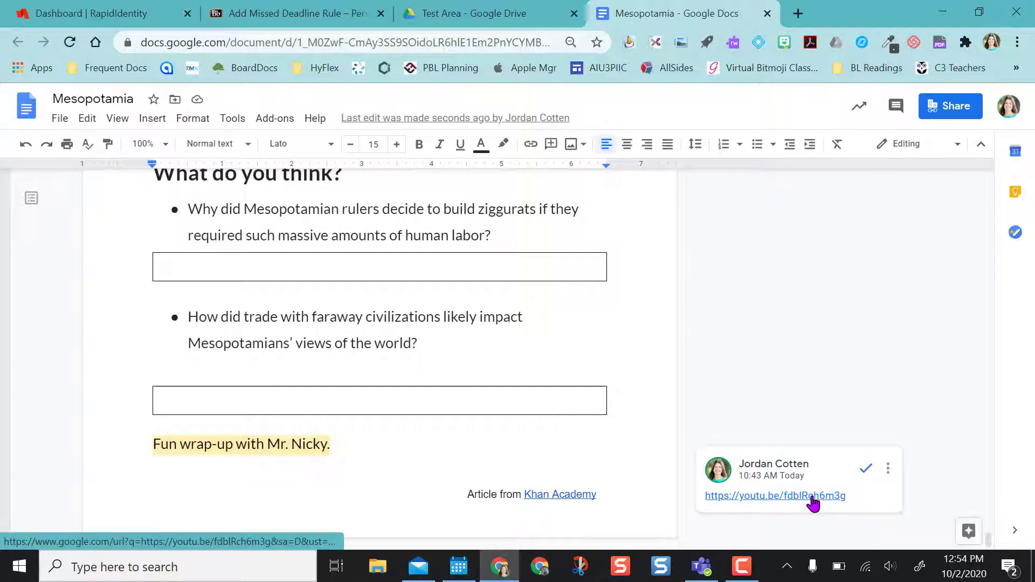
pyautogui.scroll(3, 585, 370)
pyautogui.scroll(-2, 585, 370)
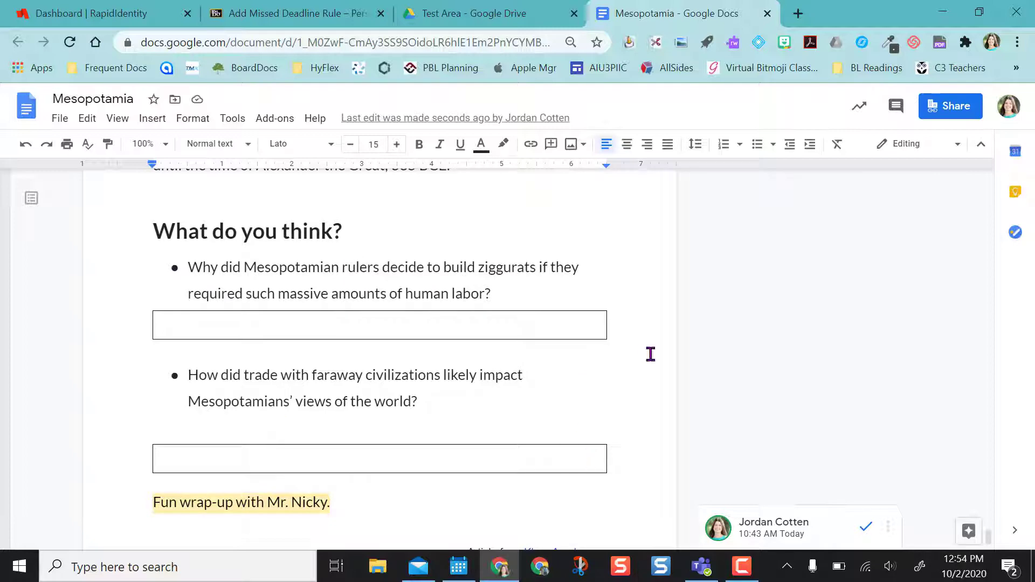
pyautogui.scroll(4, 650, 354)
pyautogui.scroll(15, 485, 330)
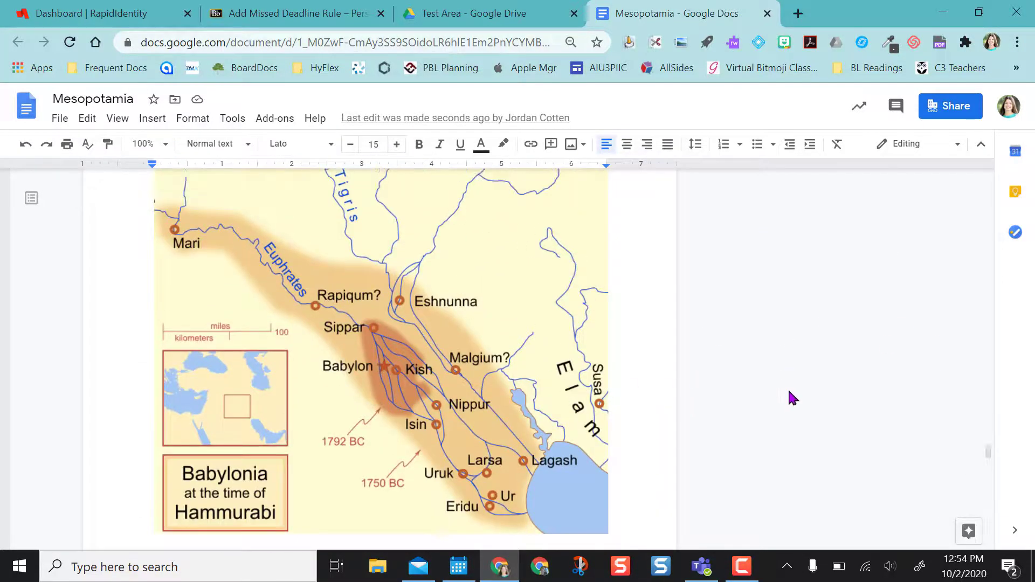
pyautogui.scroll(15, 793, 398)
pyautogui.scroll(15, 792, 397)
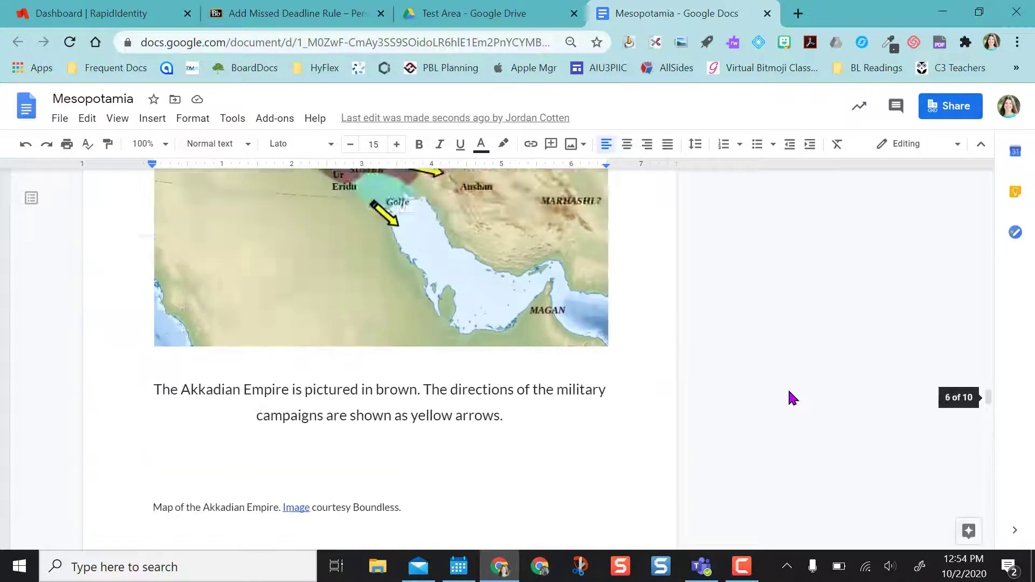
pyautogui.scroll(-3, 793, 398)
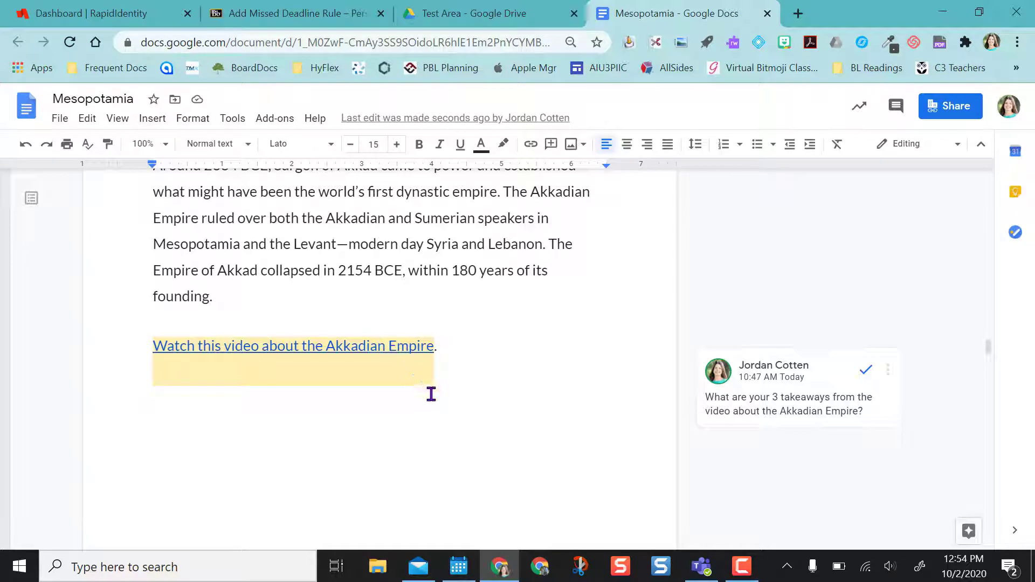
pyautogui.moveTo(431, 394); pyautogui.dragTo(550, 431)
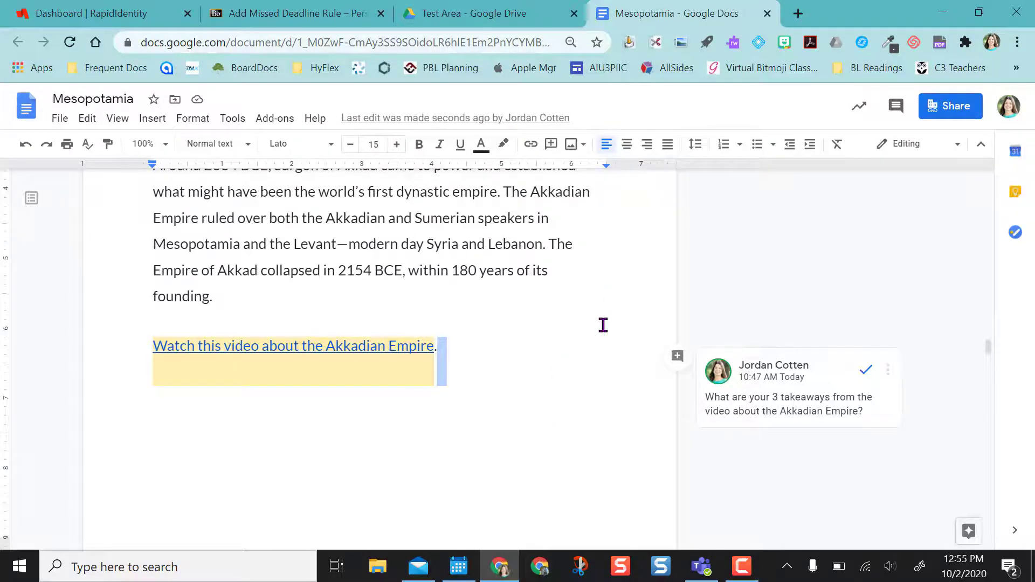
pyautogui.scroll(15, 604, 325)
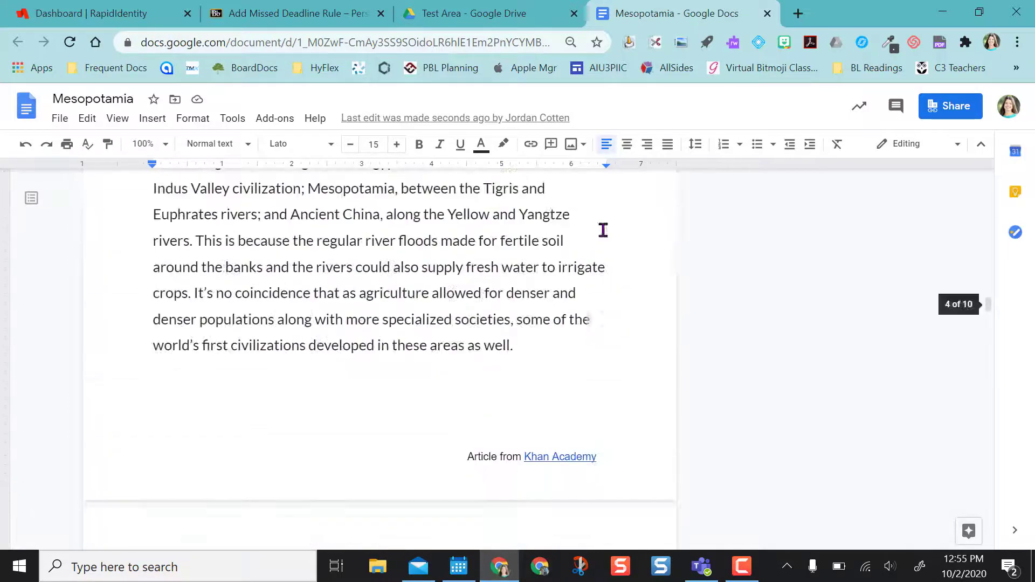
pyautogui.scroll(3, 603, 231)
pyautogui.click(483, 41)
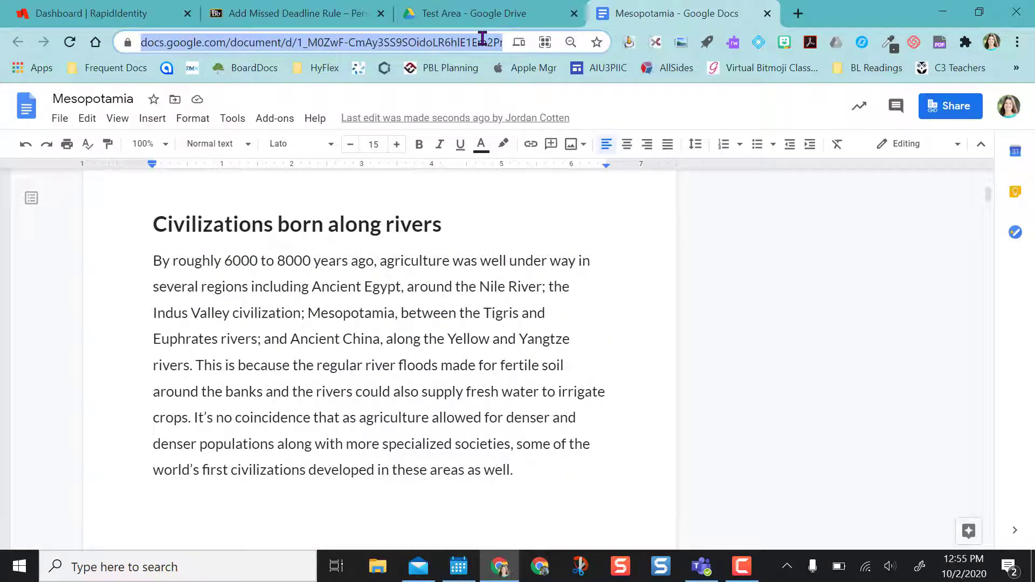
# In a new tab, load the Mesopotamia URL with edit# replaced by copy, then make a copy.
pyautogui.click(799, 16)
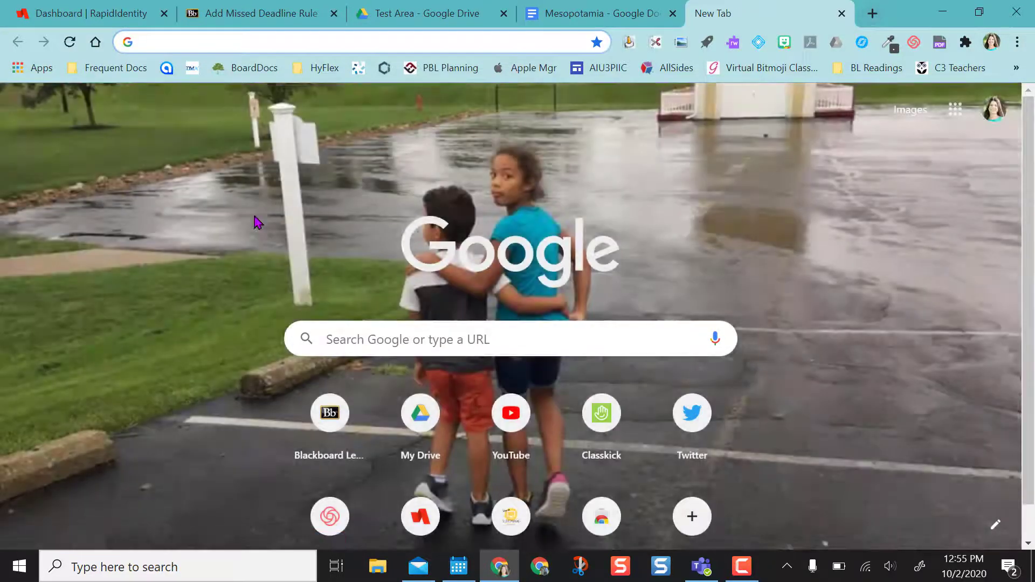
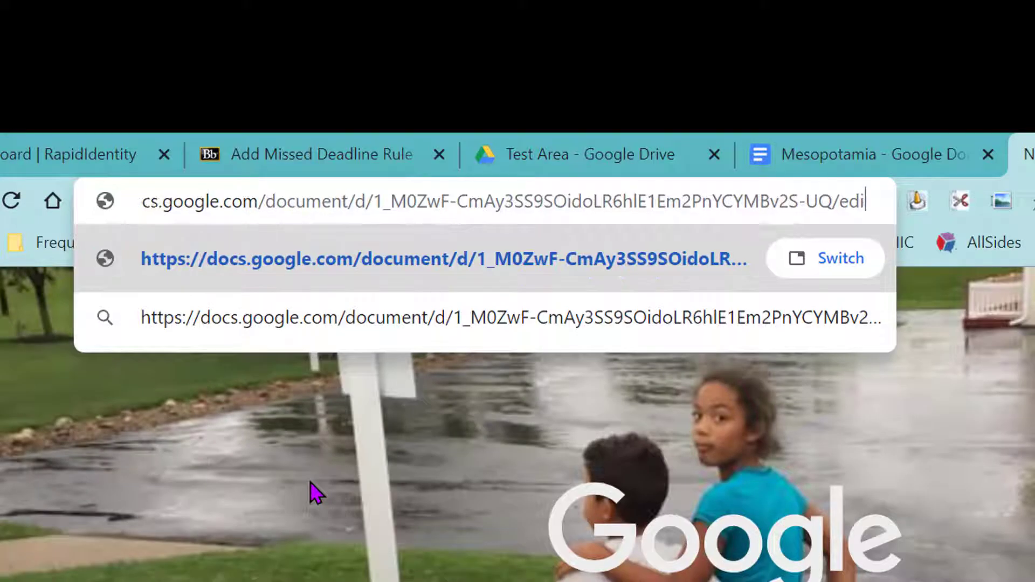
pyautogui.write('c')
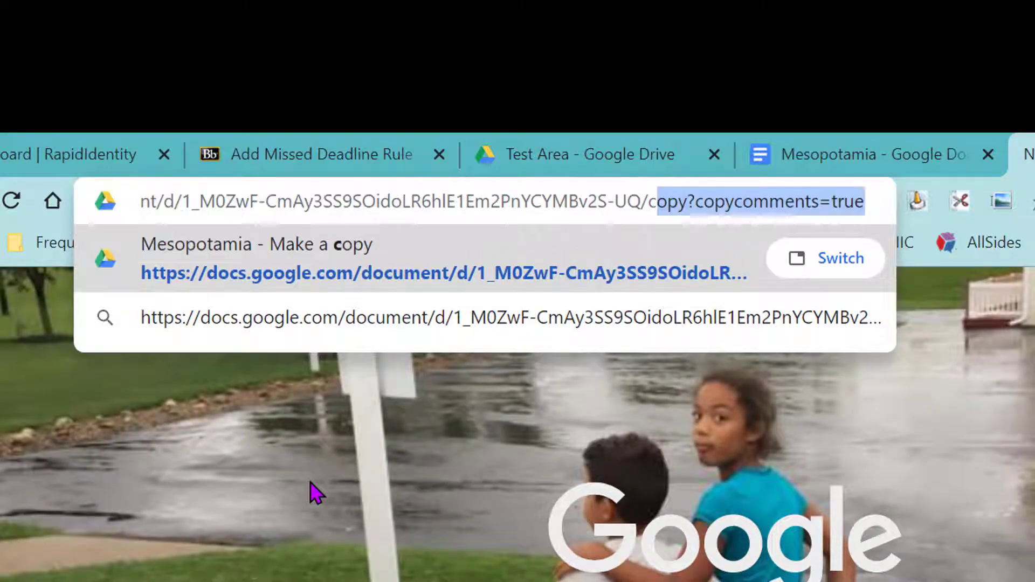
pyautogui.write('opy?copy')
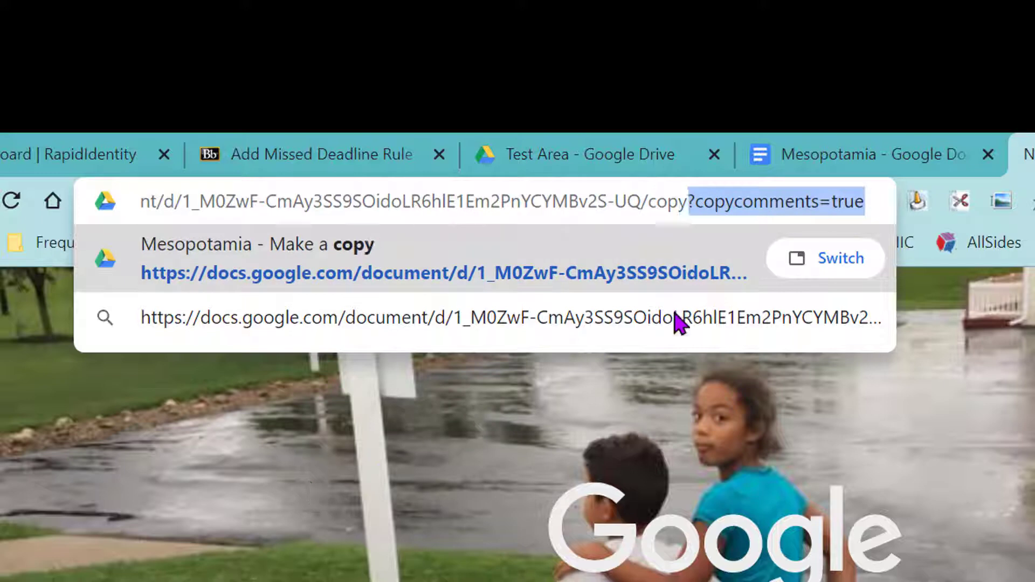
pyautogui.press('Delete')
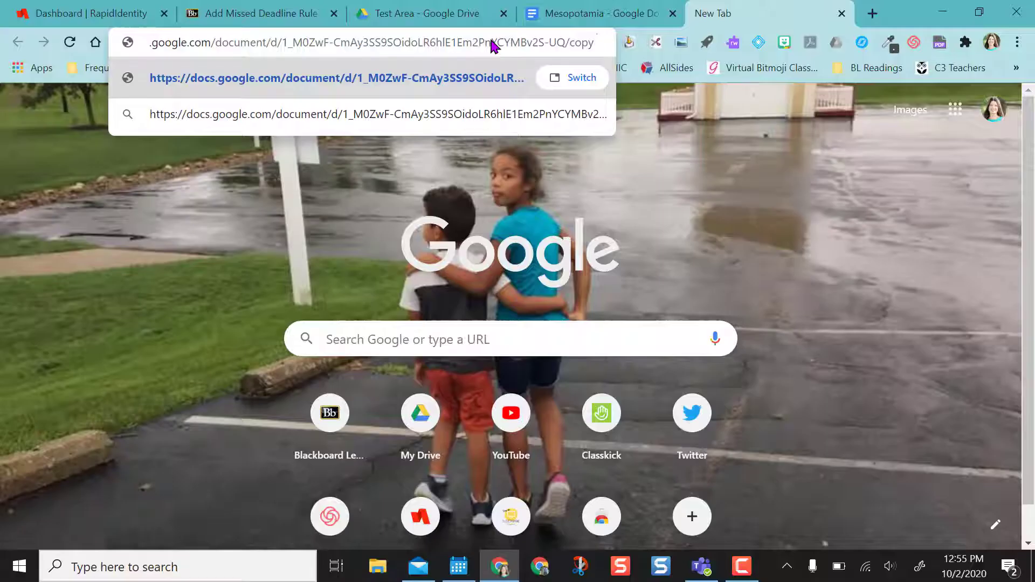
pyautogui.press('Return')
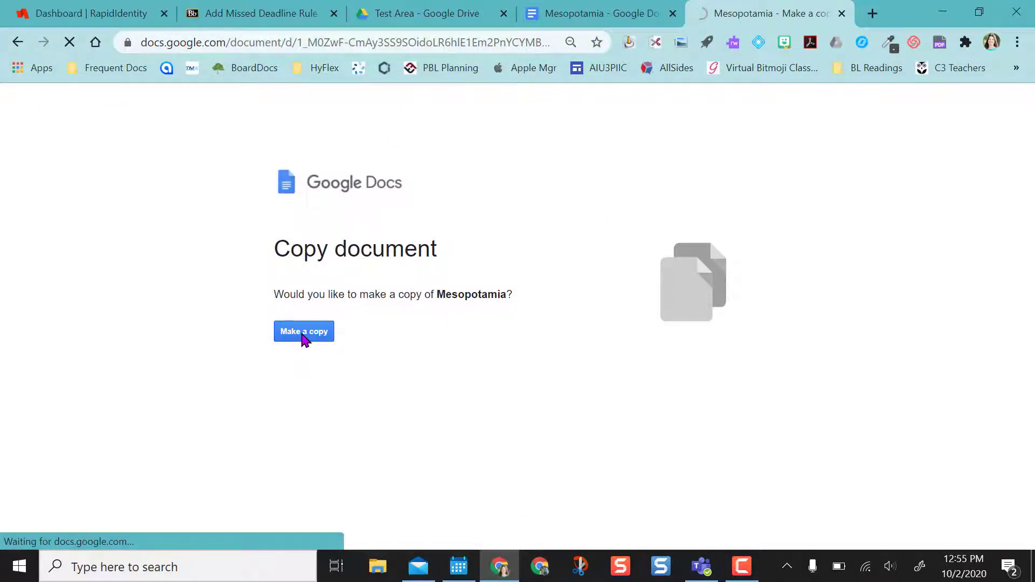
pyautogui.click(303, 336)
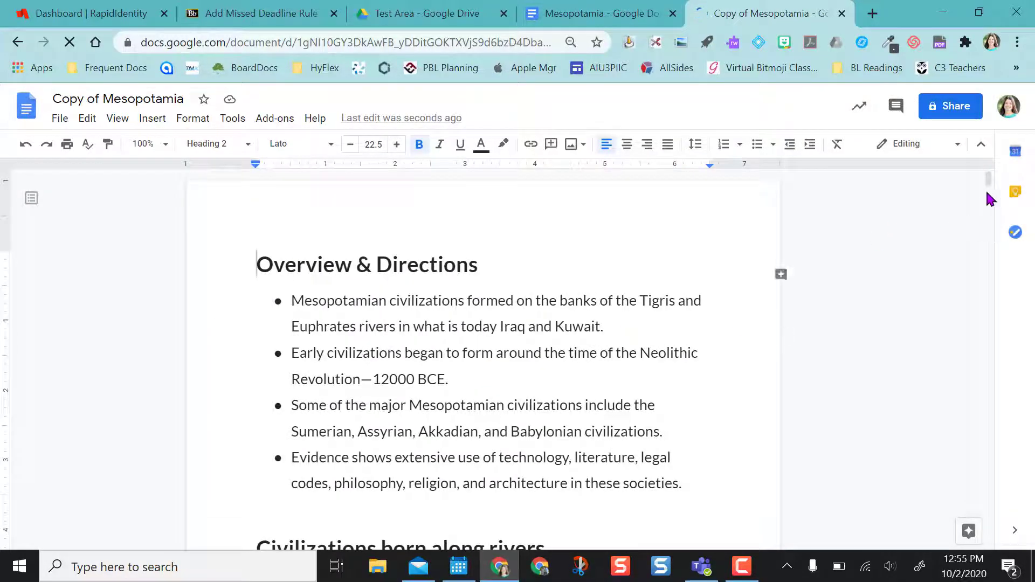
# Check the new copy for comments, close its tab, and start a fresh tab.
pyautogui.moveTo(995, 179); pyautogui.dragTo(882, 33)
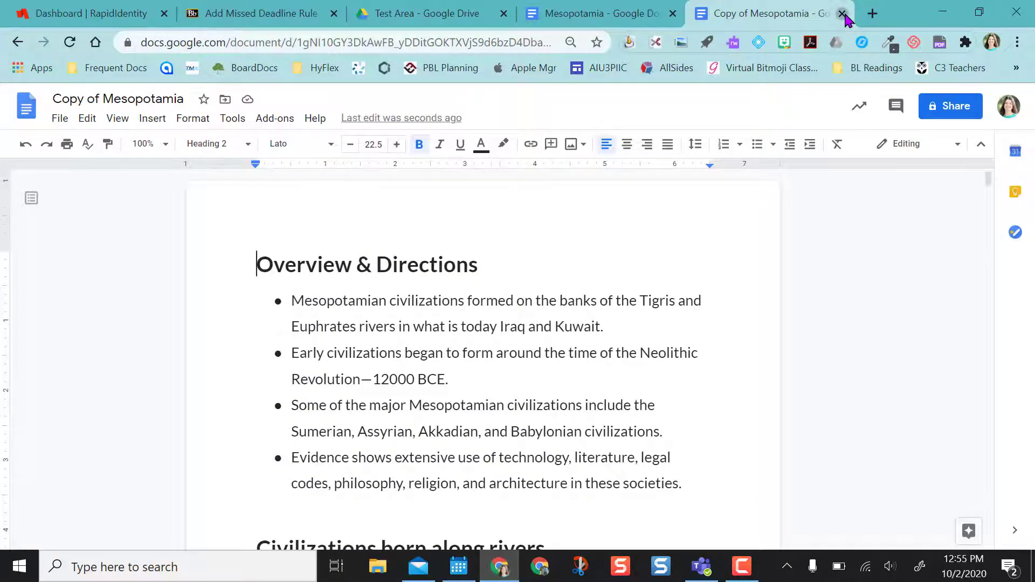
pyautogui.click(843, 14)
pyautogui.hotkey('ctrl', 't')
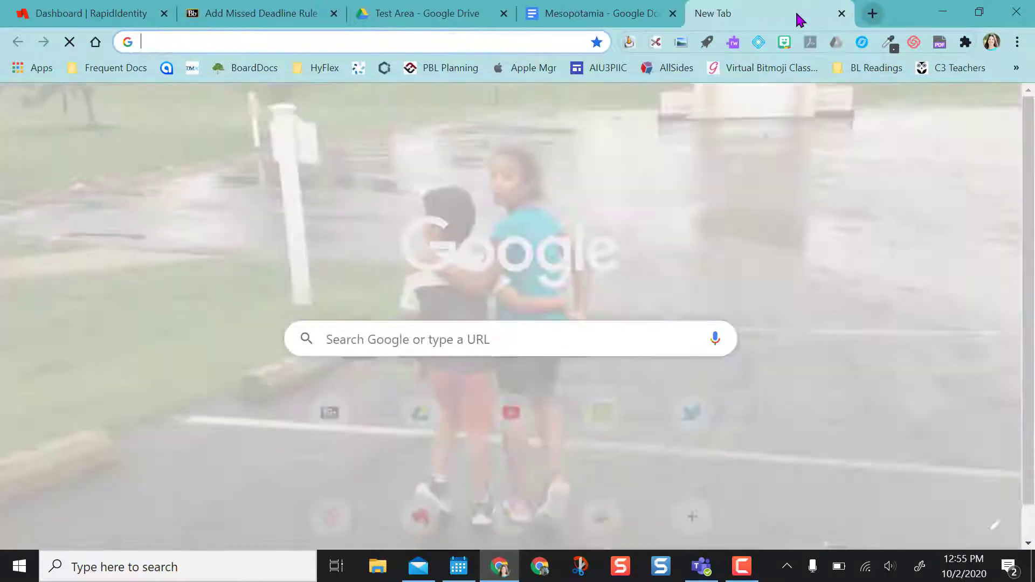
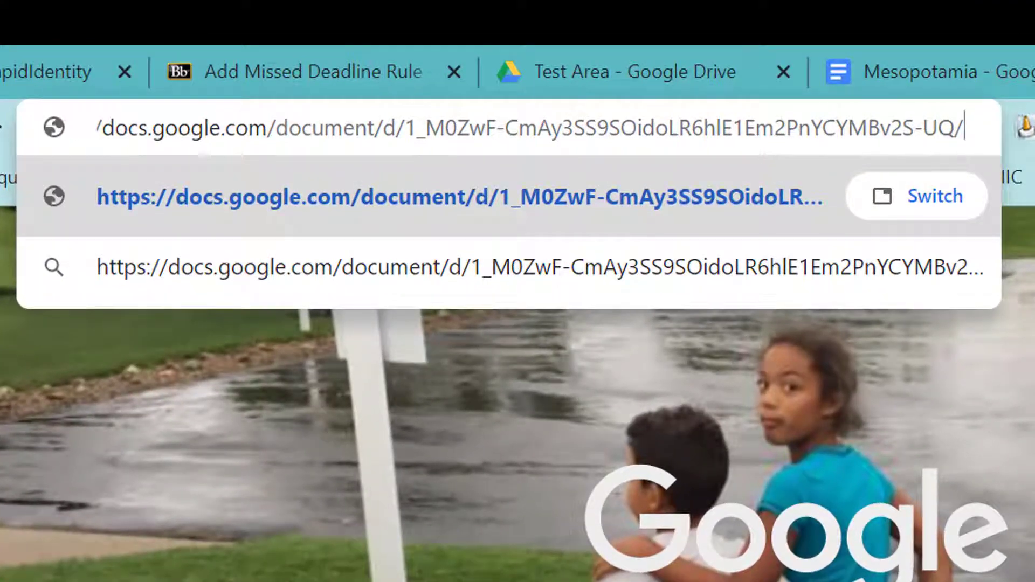
# Load the Mesopotamia address ending /copy?copyComments=true and make the copy with comments.
pyautogui.write('copy')
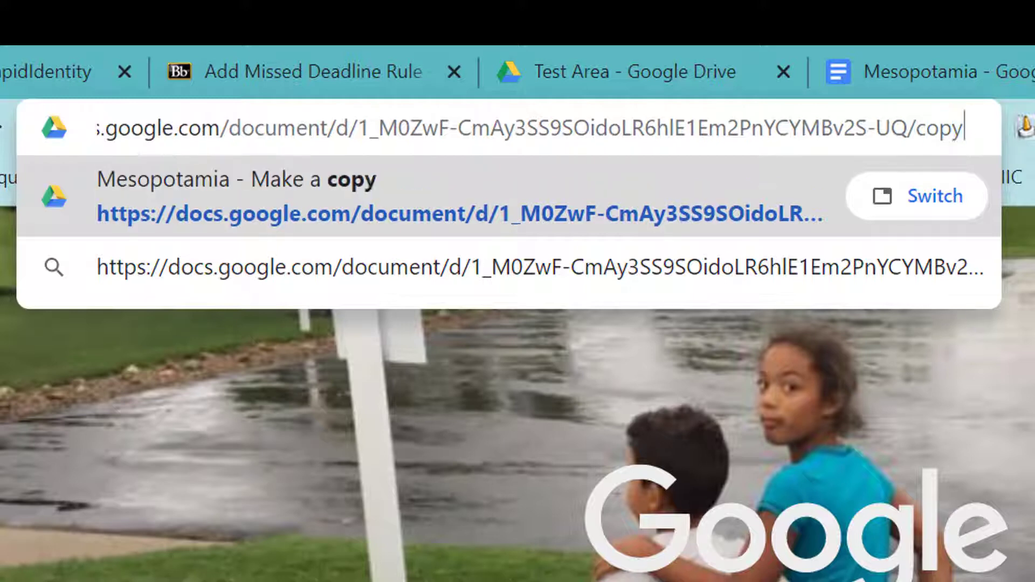
pyautogui.write('?')
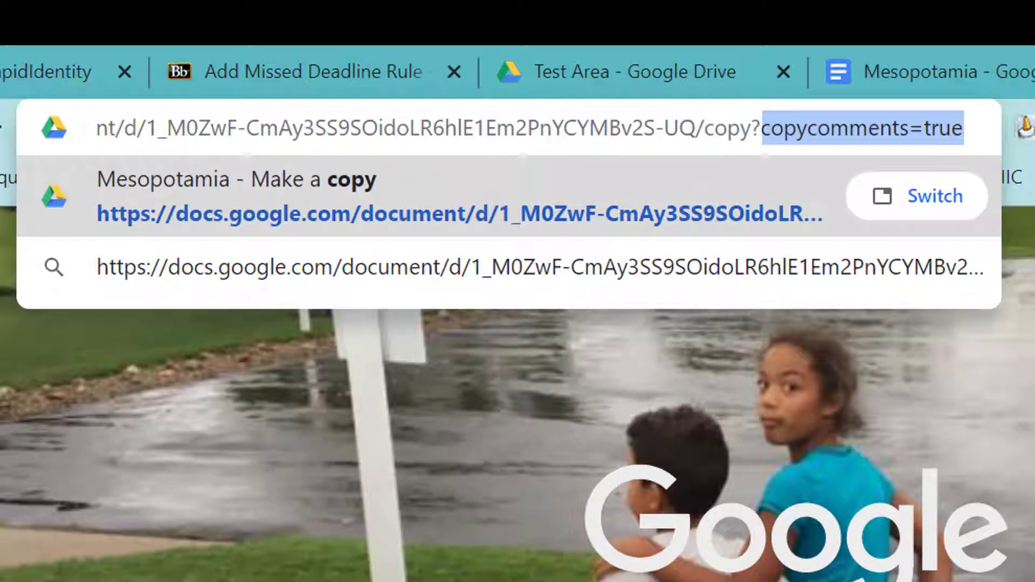
pyautogui.write('copyC')
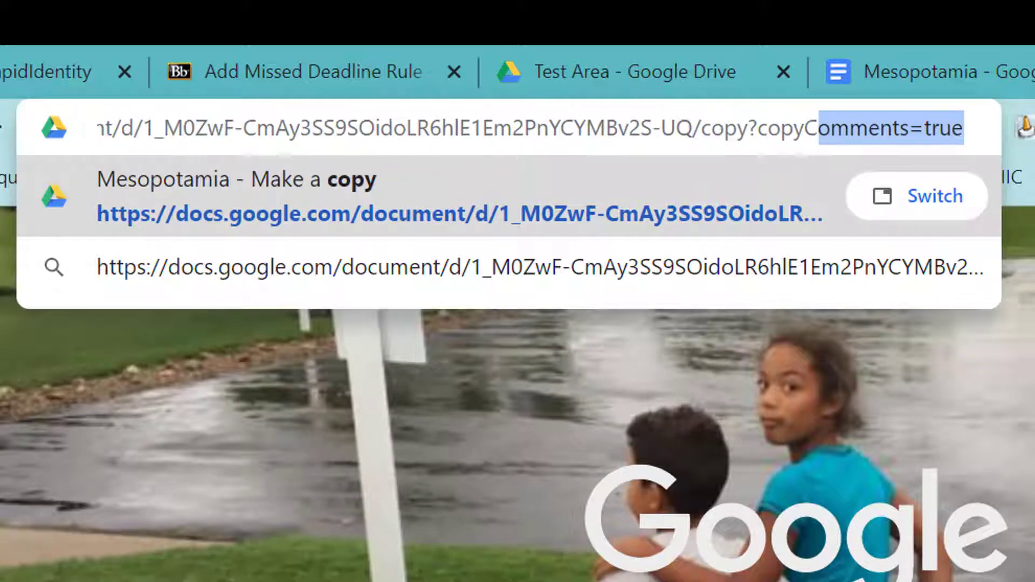
pyautogui.write('omments=')
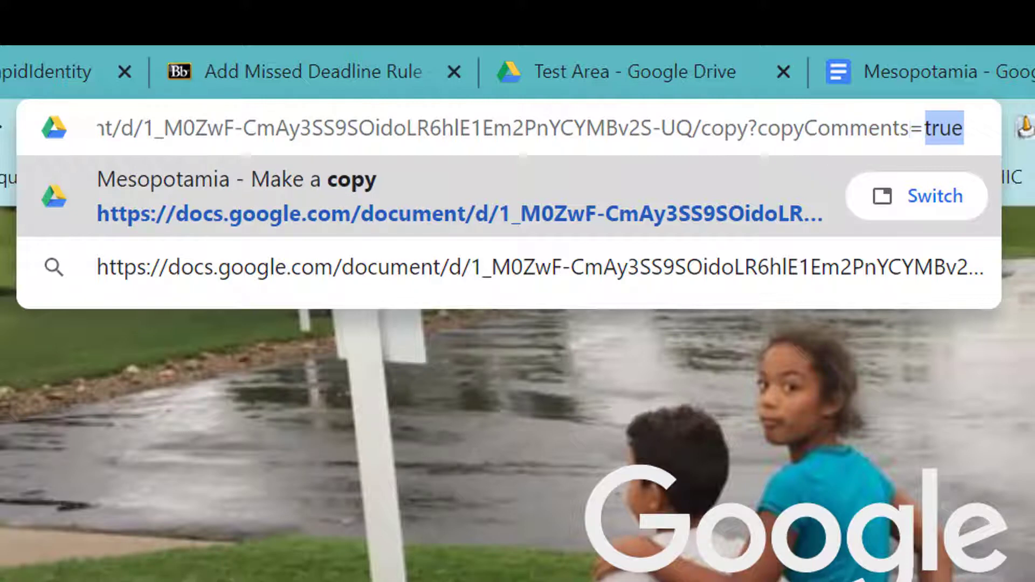
pyautogui.write('true')
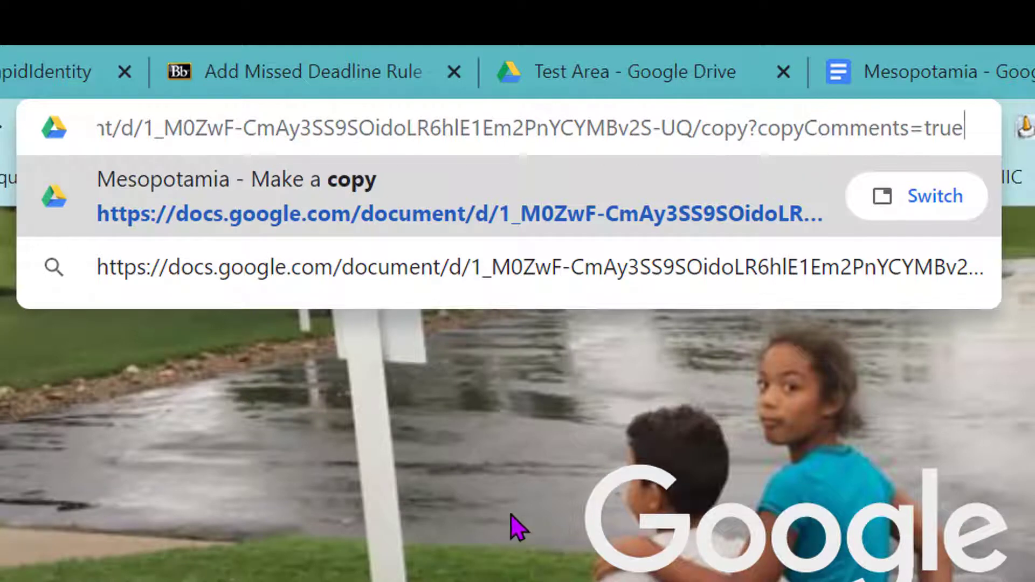
pyautogui.press('Return')
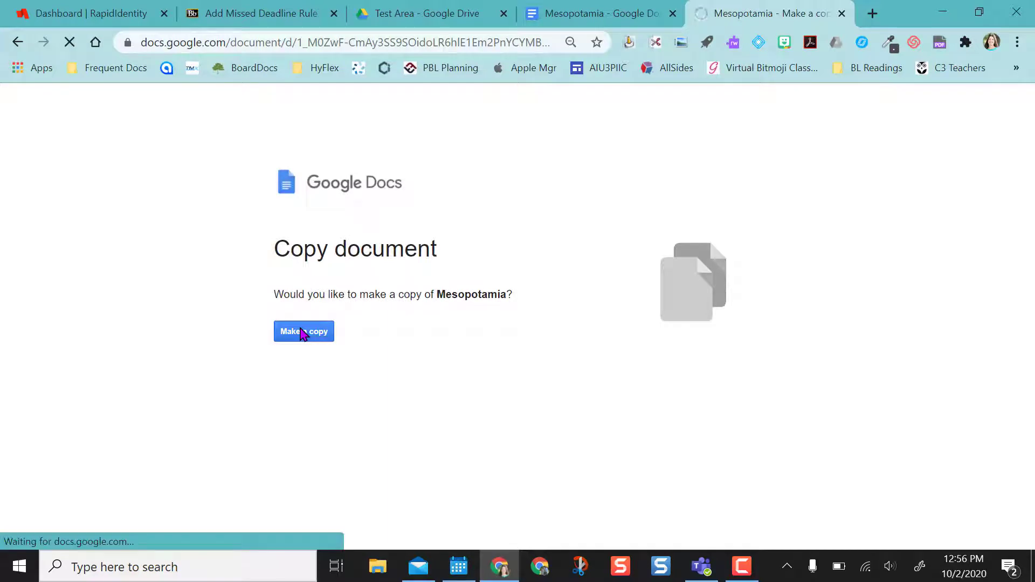
pyautogui.click(301, 331)
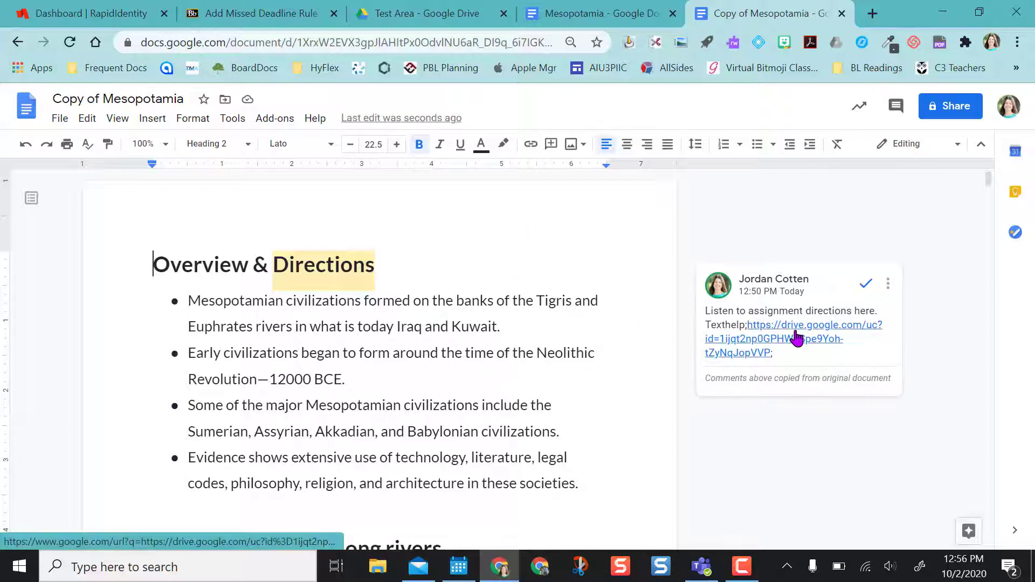
# Scroll down the new Copy of Mesopotamia to view its copied teacher comments.
pyautogui.scroll(-15, 796, 339)
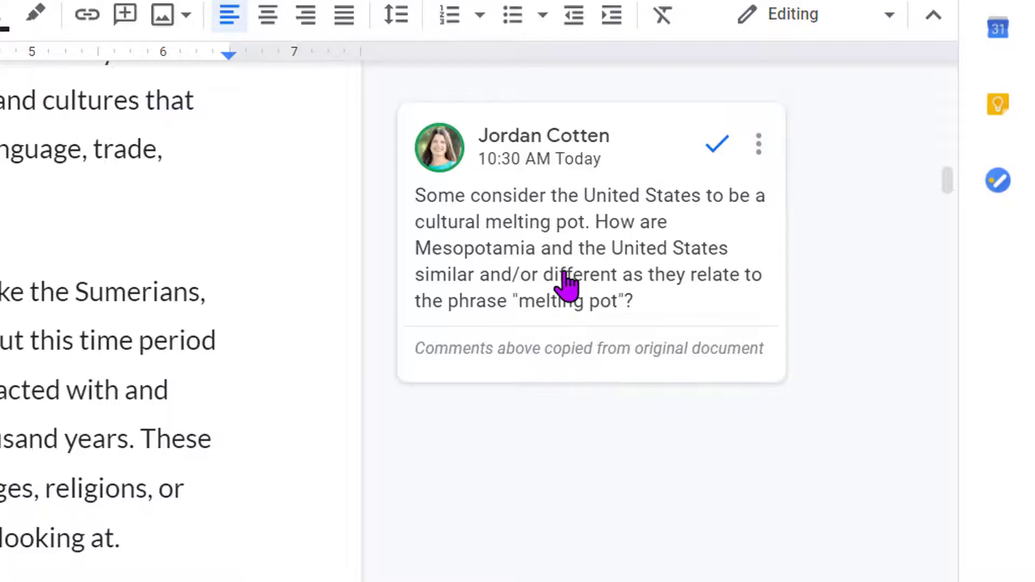
# Post the reply 'add their response' on the copied melting pot comment.
pyautogui.click(566, 285)
pyautogui.click(531, 419)
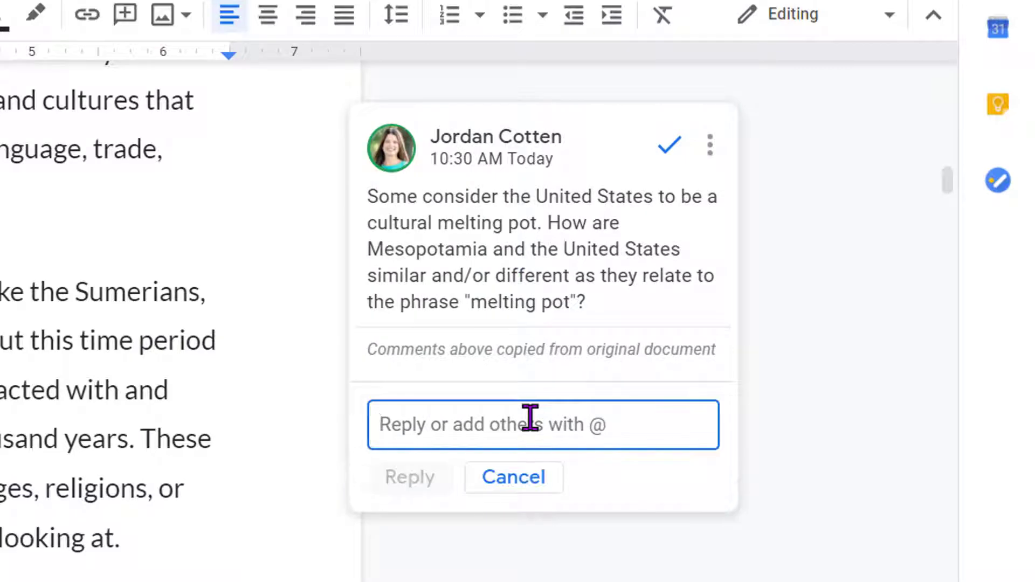
pyautogui.write('add their response')
pyautogui.click(415, 483)
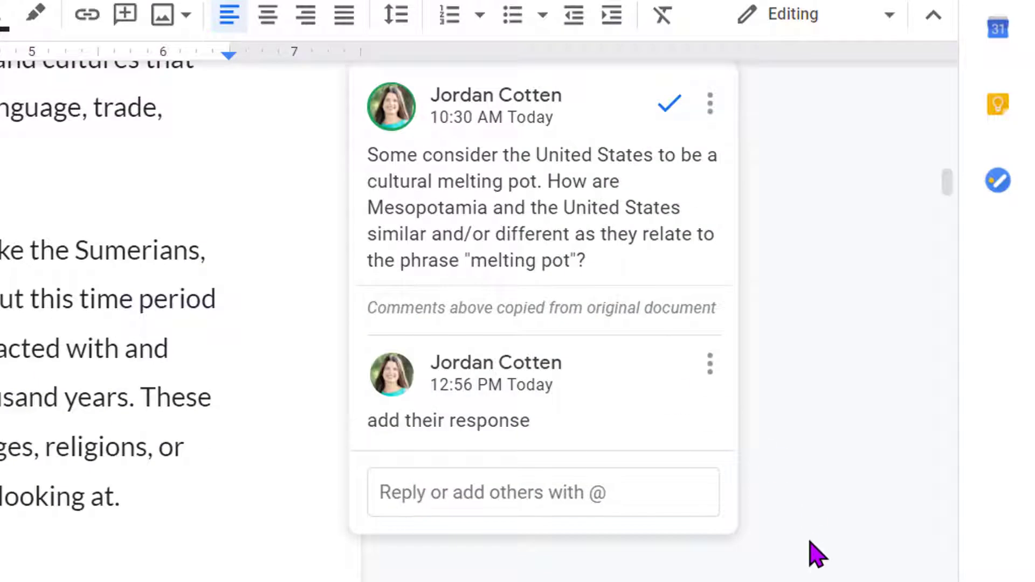